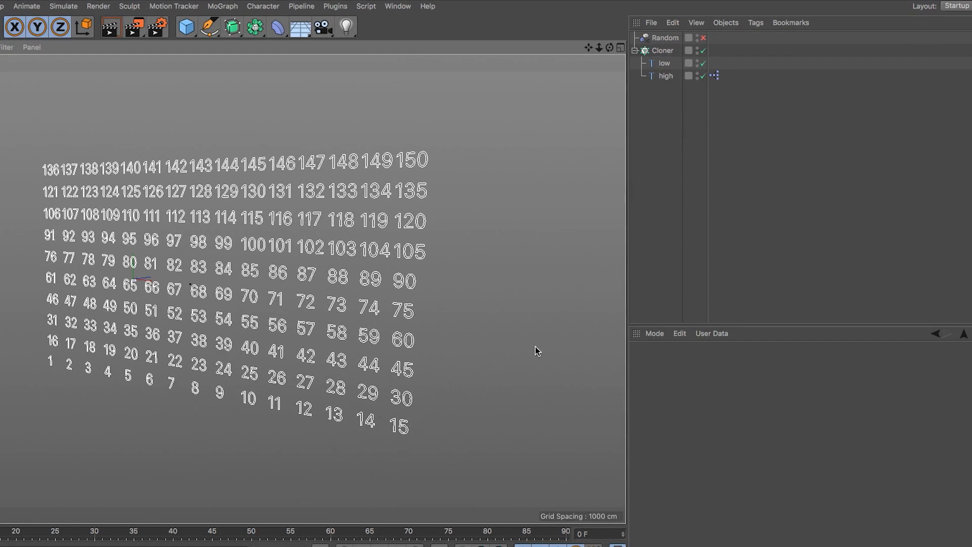
Set the low text object's content to 10 so the cloned numbering starts there
click(669, 64)
click(703, 386)
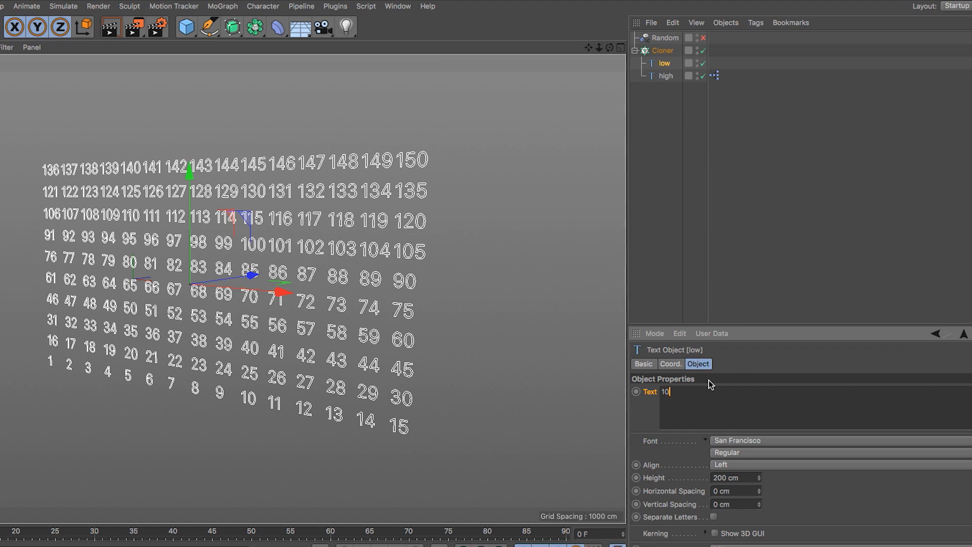
click(887, 509)
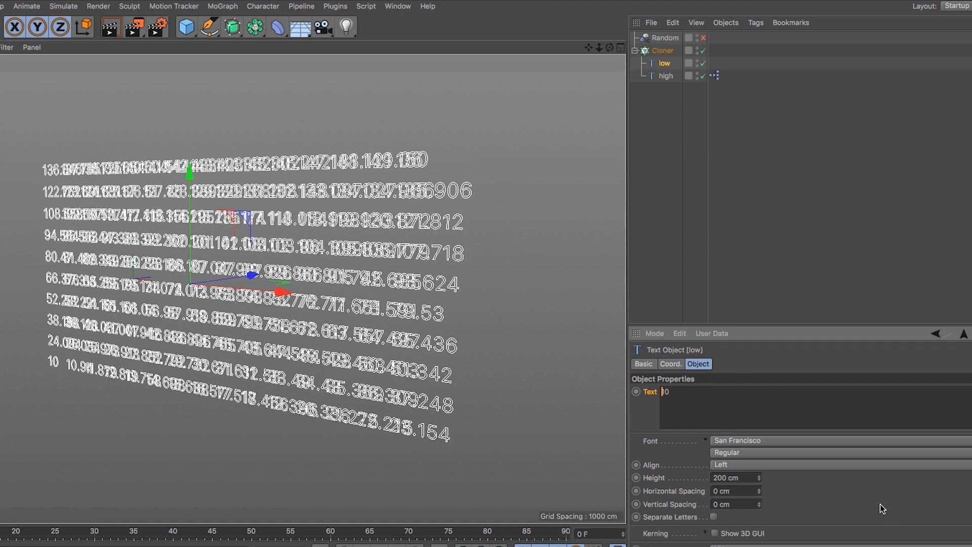
Try to change the high text object's content to 160 directly in its properties
click(667, 77)
click(668, 392)
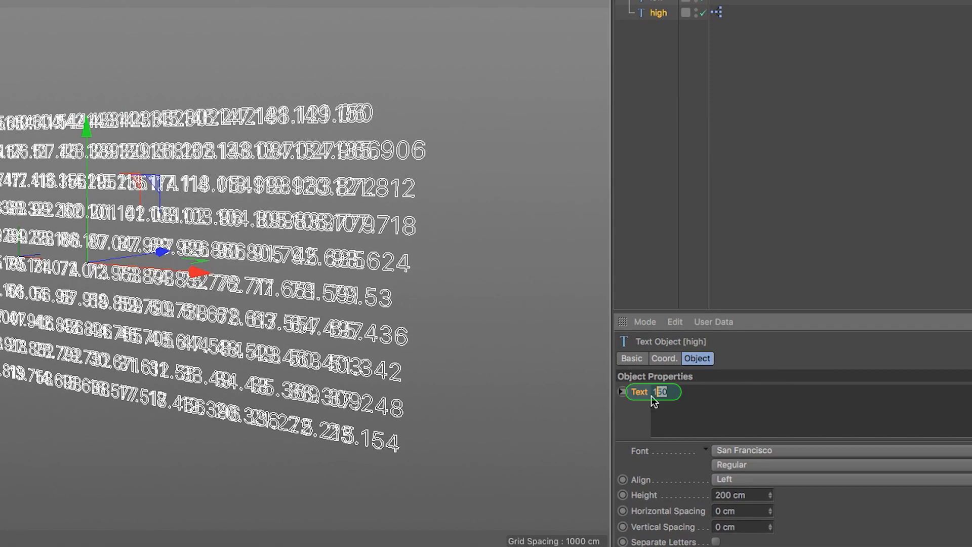
text(60)
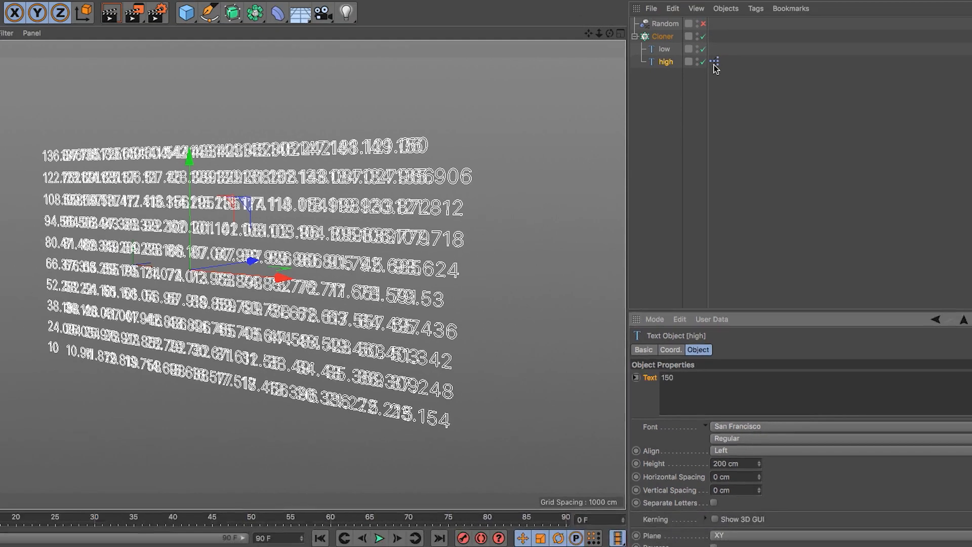
Open the XPresso graph on the high text object, reposition its window and display the Cloner's count settings
double_click(716, 12)
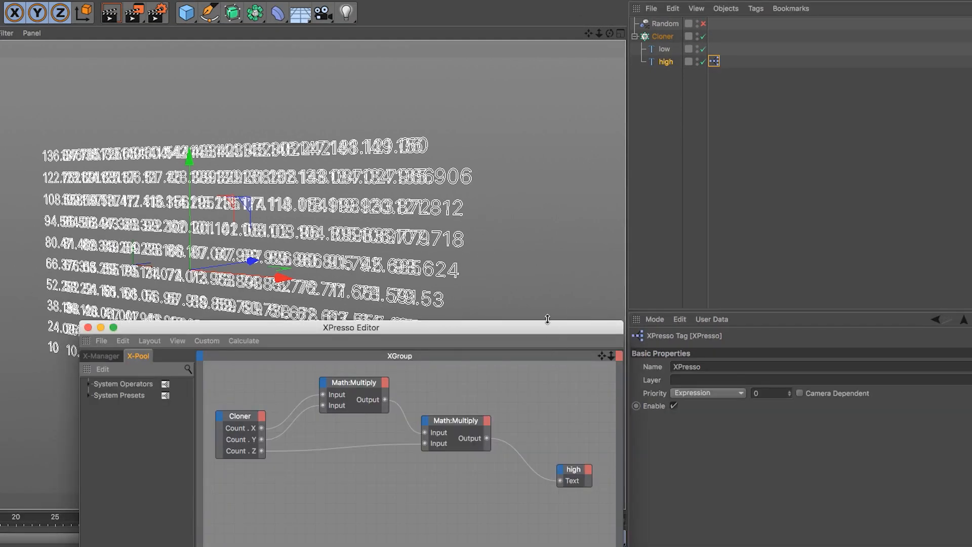
drag(548, 319, 493, 255)
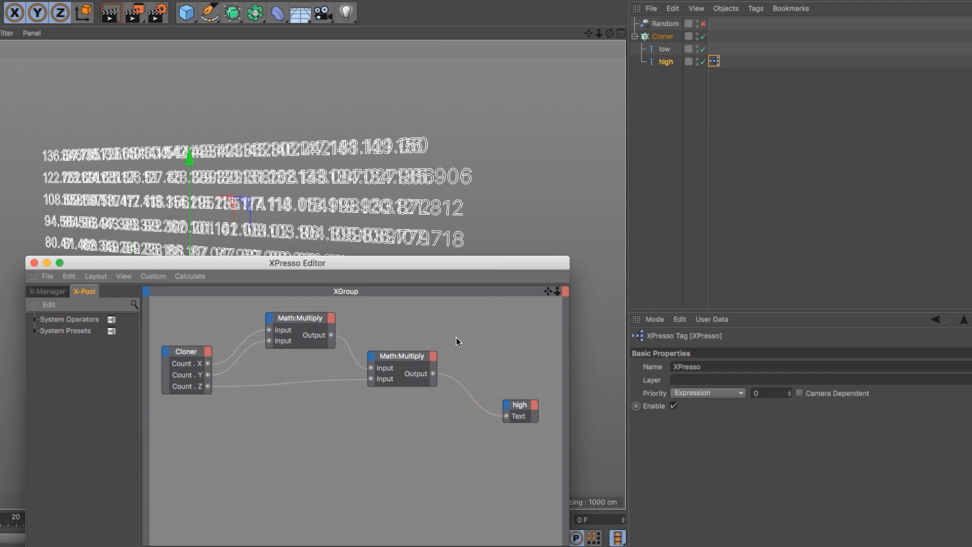
drag(457, 270, 459, 259)
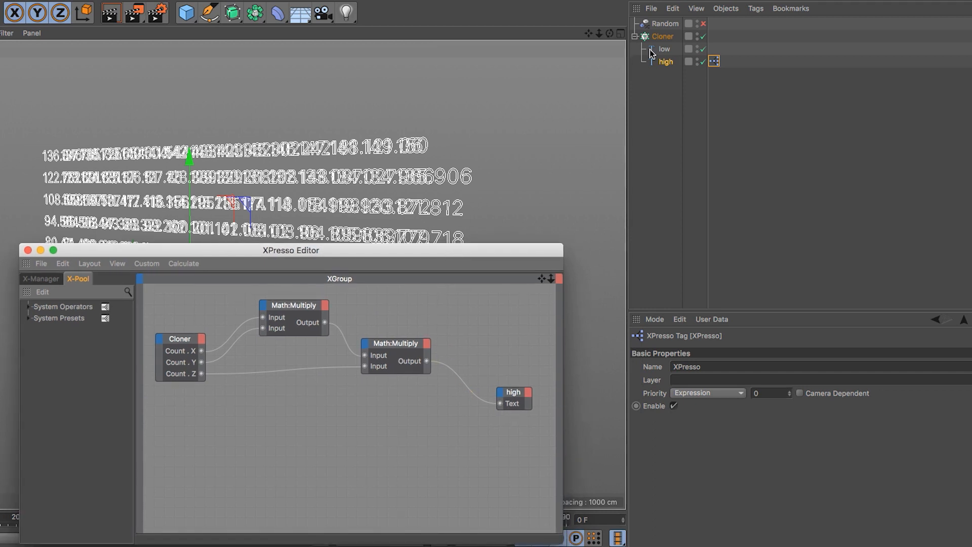
click(661, 36)
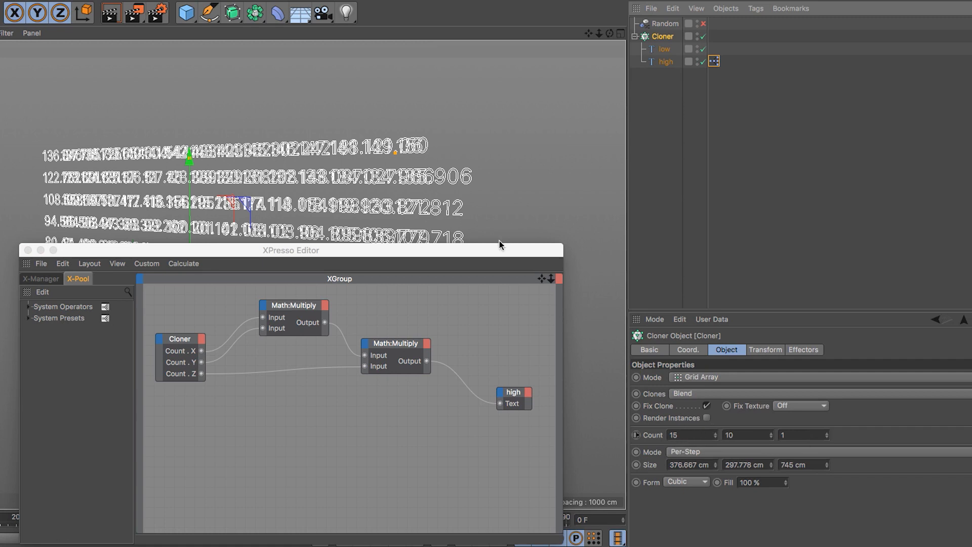
drag(499, 249, 540, 205)
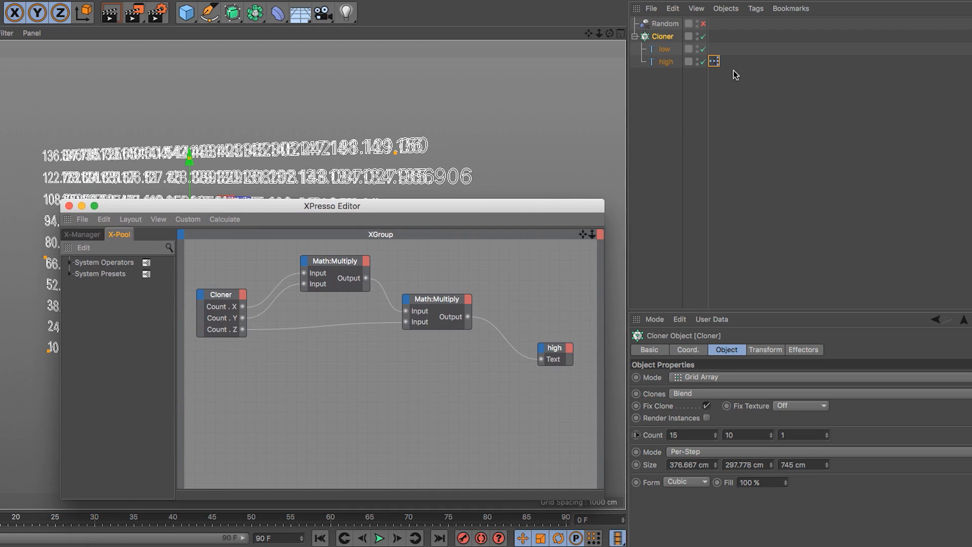
Add the low text object to the XPresso graph as a node with a Text output port
click(664, 51)
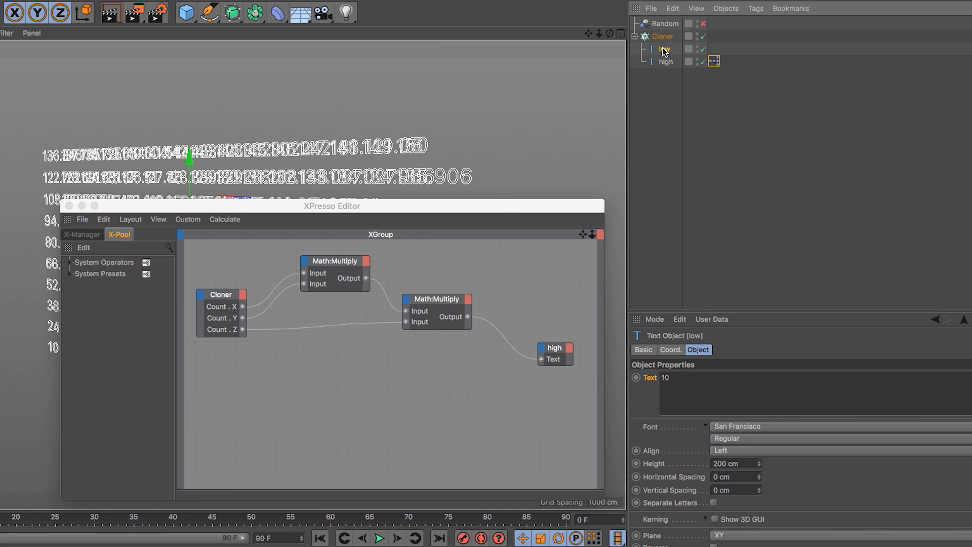
drag(666, 52, 236, 394)
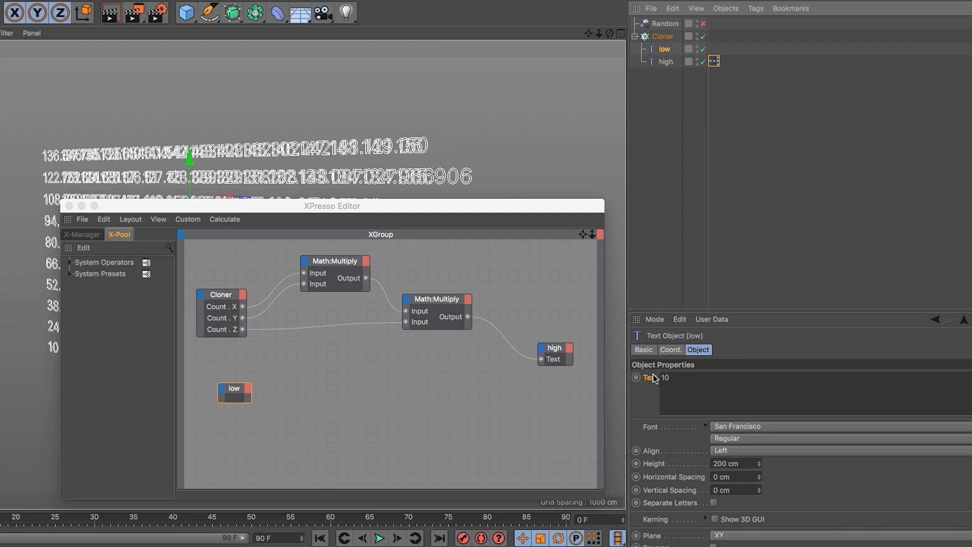
drag(655, 379, 237, 396)
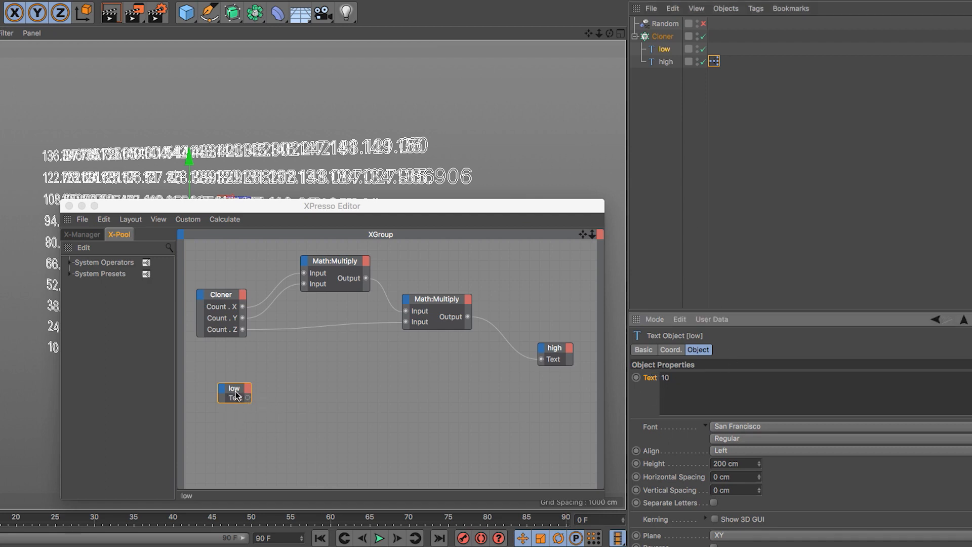
Add a Math node with the Add function to the XPresso graph
right_click(367, 375)
mouse_move(375, 382)
mouse_move(453, 382)
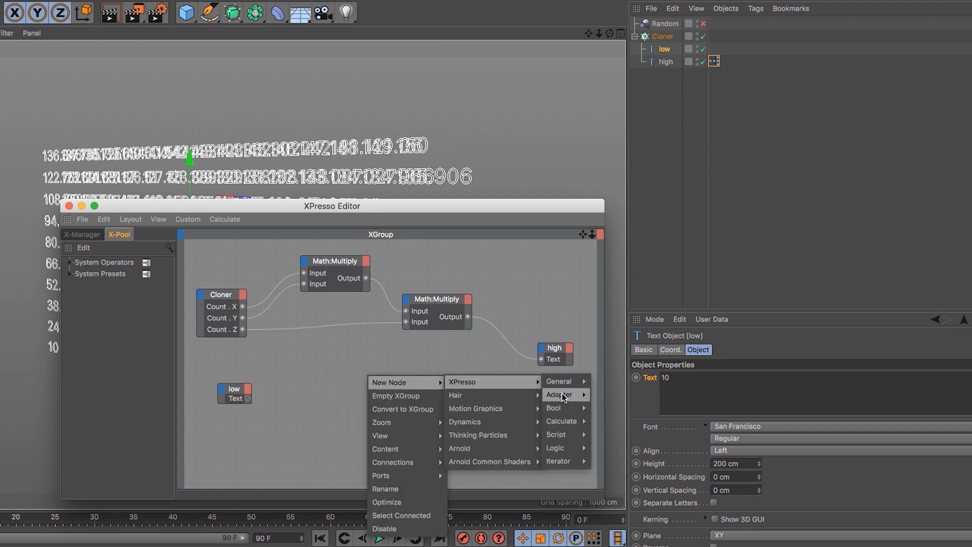
mouse_move(571, 422)
click(619, 538)
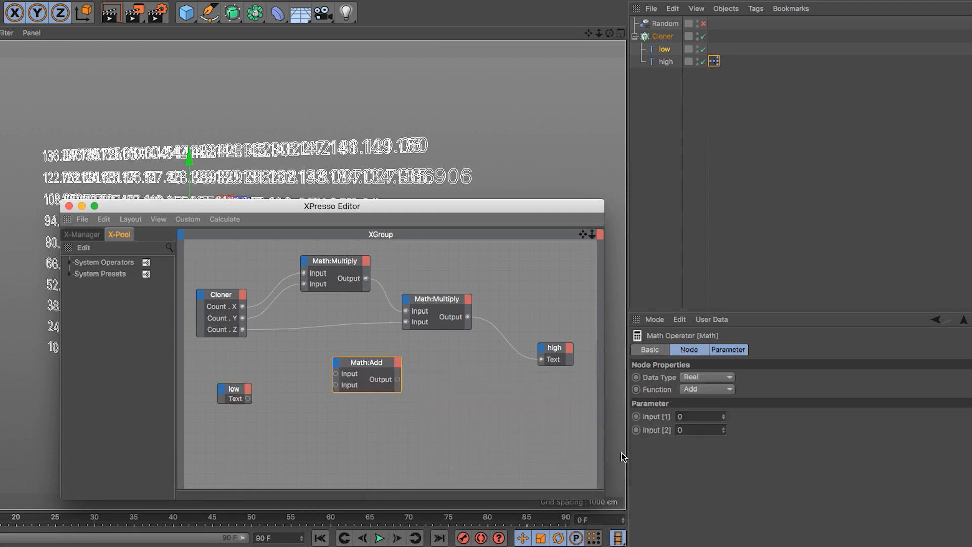
Wire low's Text and the second Multiply's output into Math:Add, and connect its output to high's Text input
drag(247, 398, 336, 374)
drag(397, 371, 464, 408)
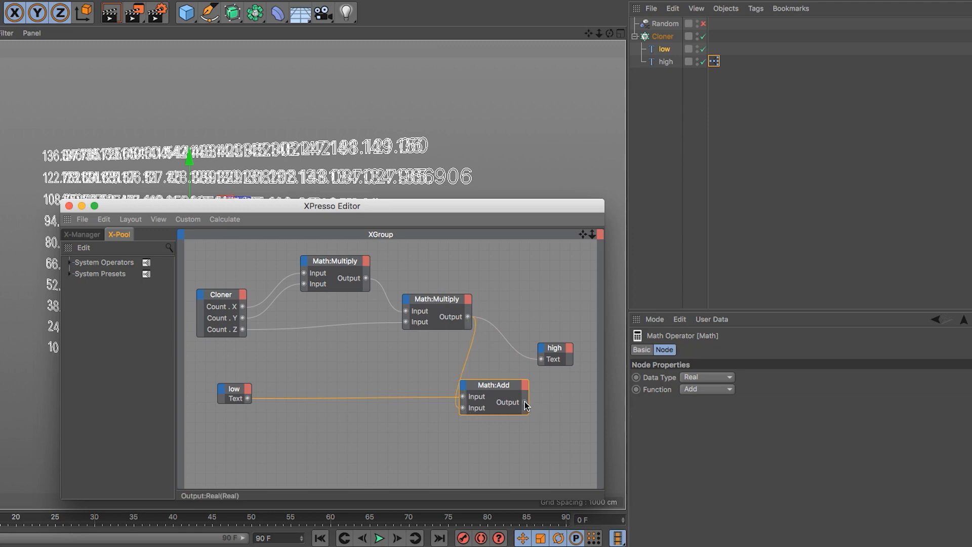
drag(526, 402, 542, 361)
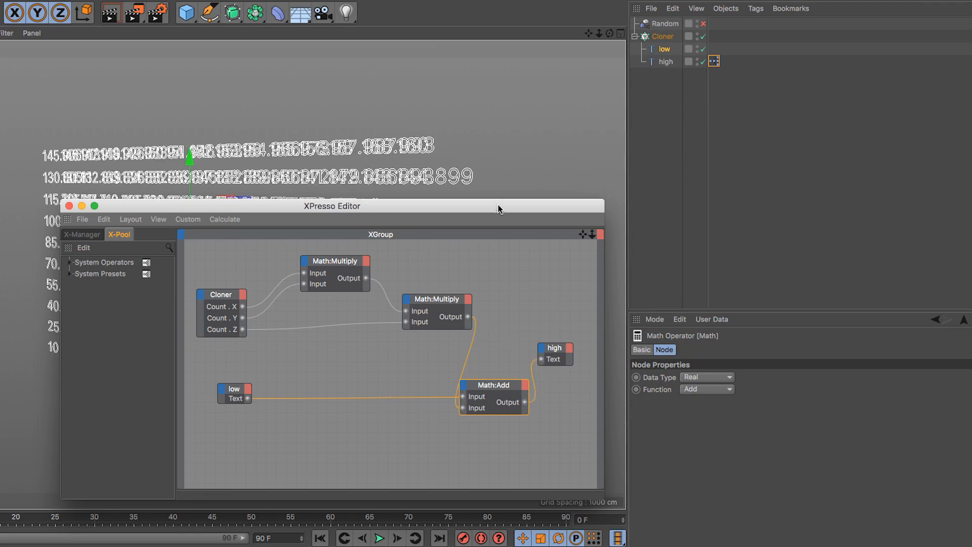
Widen the Cloner's horizontal step size to about 1000.667 cm to separate the overlapping number columns
drag(500, 209, 448, 317)
click(663, 36)
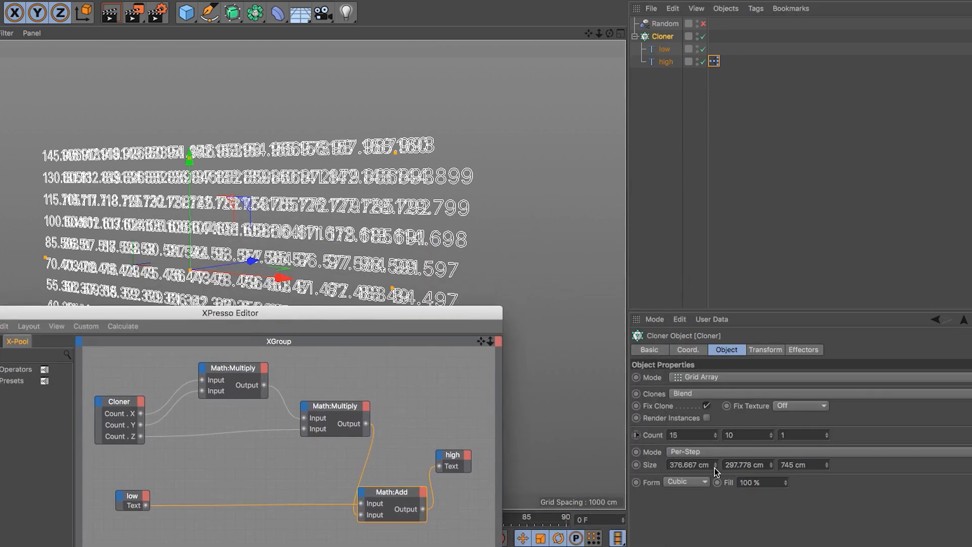
mouse_move(717, 468)
mouse_down()
mouse_move(758, 239)
mouse_move(816, 115)
mouse_move(673, 162)
mouse_up()
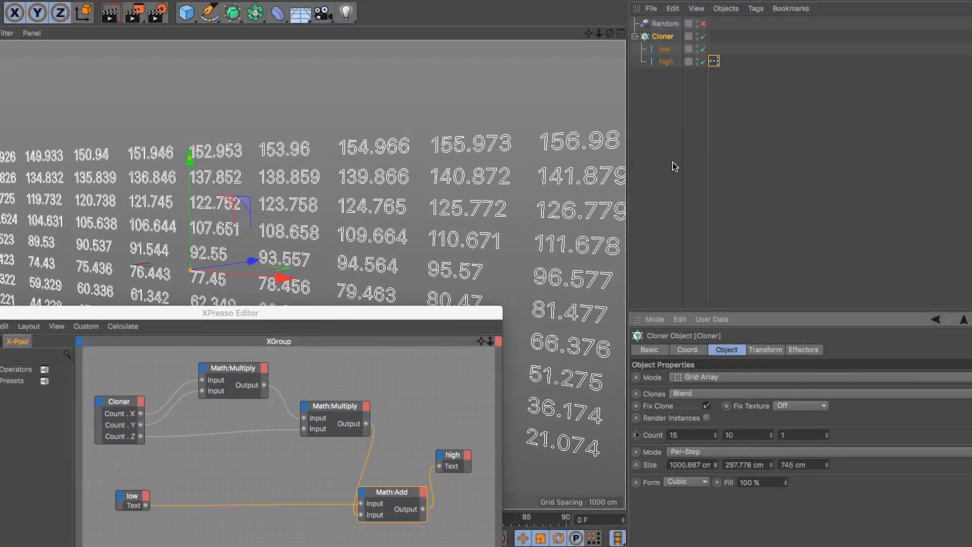
click(637, 168)
scroll(436, 205, down, 3)
alt+middle_drag(412, 205, 261, 197)
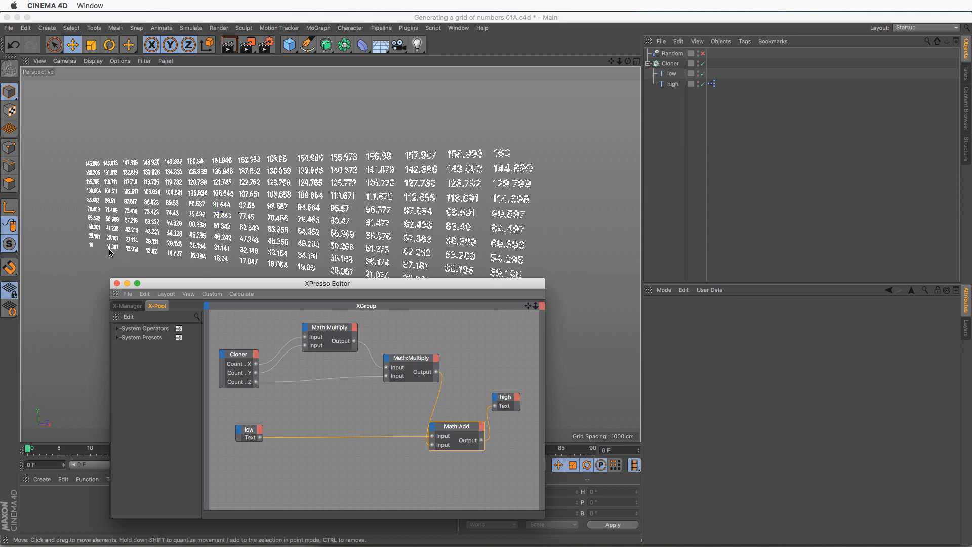
Set the low text object's content to 11 and examine the numbers across the cloned grid
click(93, 250)
scroll(93, 248, up, 10)
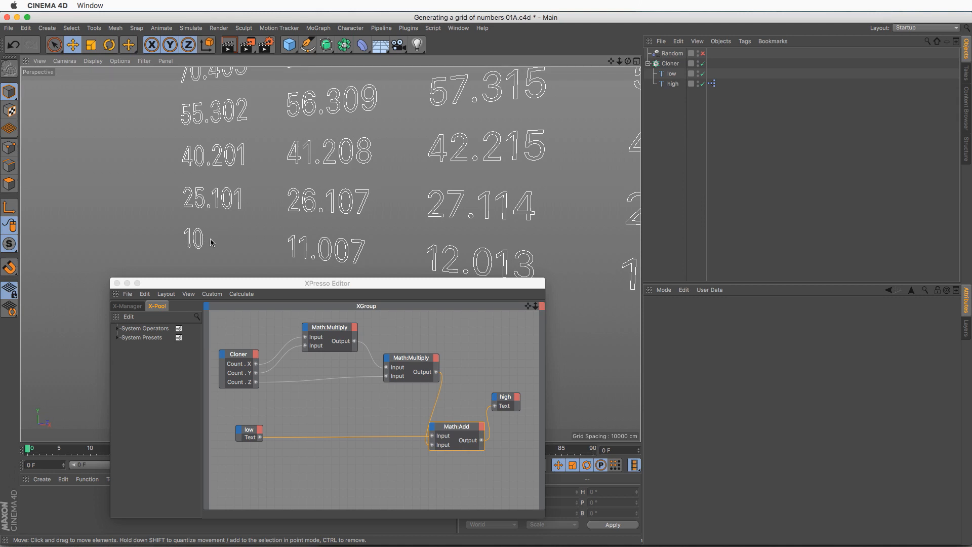
click(672, 73)
double_click(672, 337)
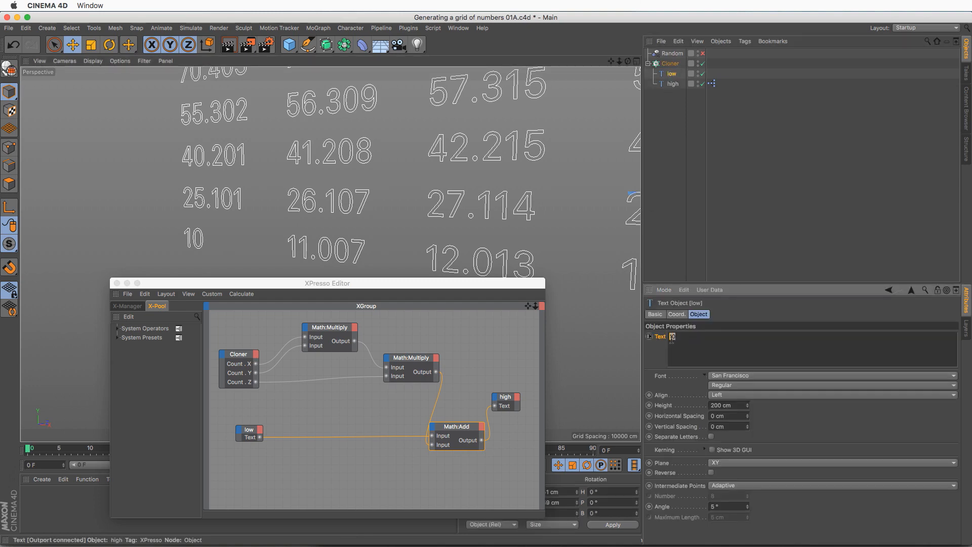
text(11)
click(810, 177)
scroll(548, 179, down, 5)
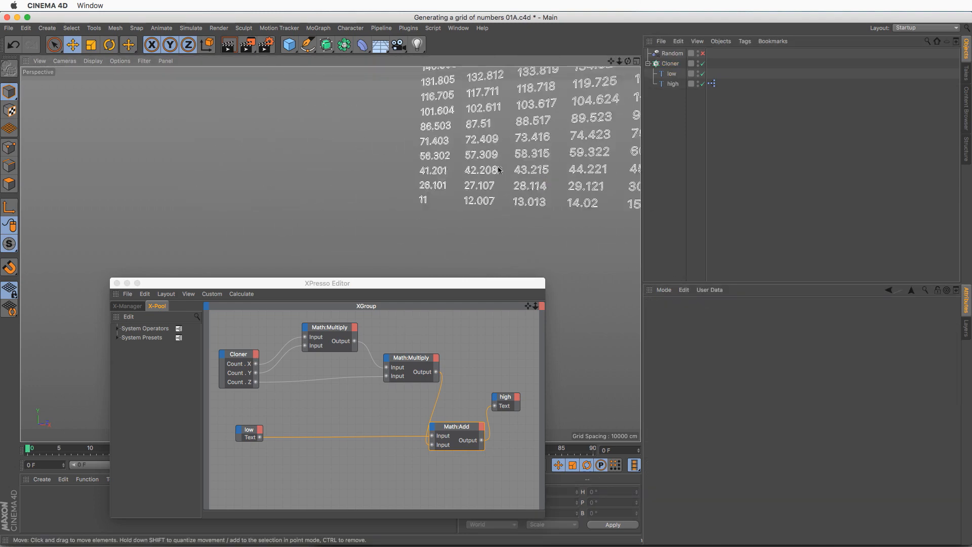
alt+middle_drag(427, 187, 305, 210)
alt+drag(441, 178, 466, 192)
alt+middle_drag(466, 192, 457, 200)
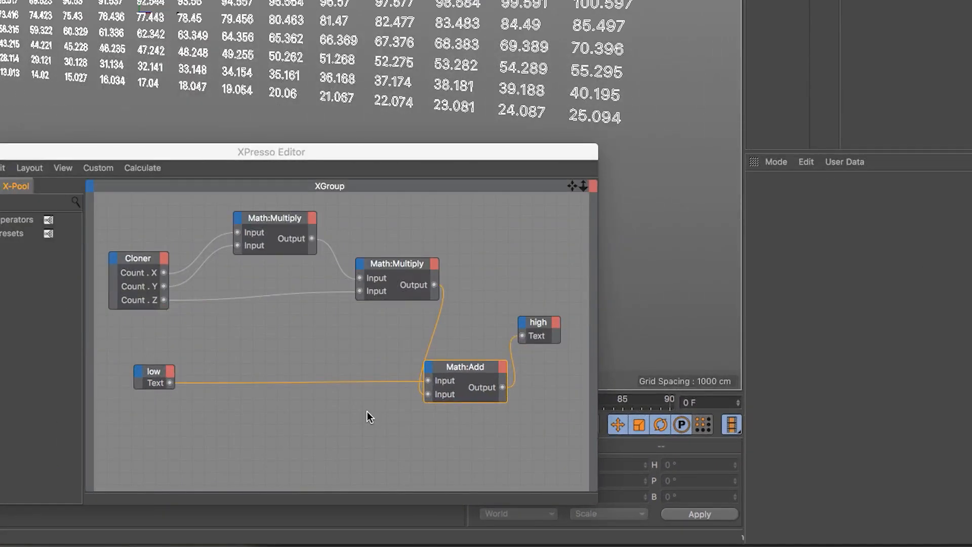
Add a second Math node to the graph and place it between the low and Math:Add nodes
click(163, 375)
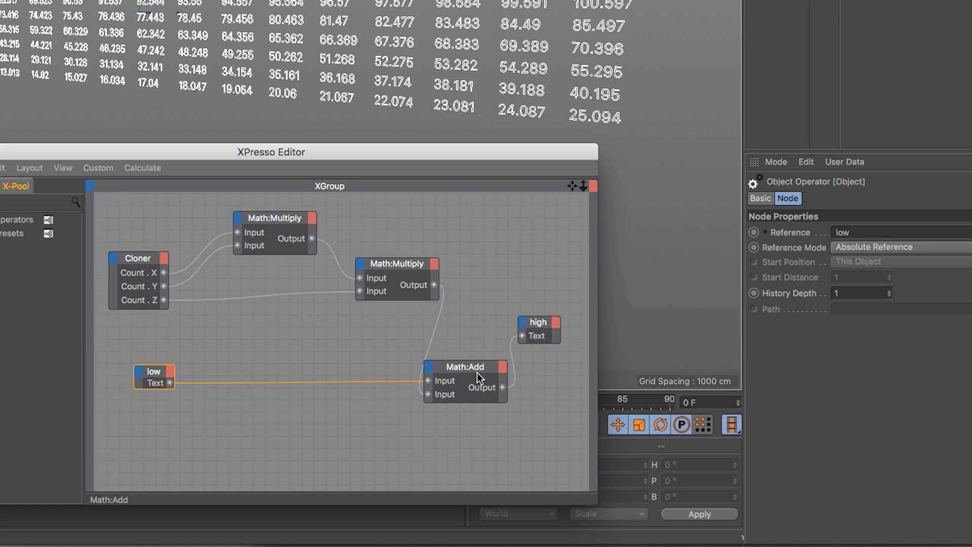
right_click(309, 336)
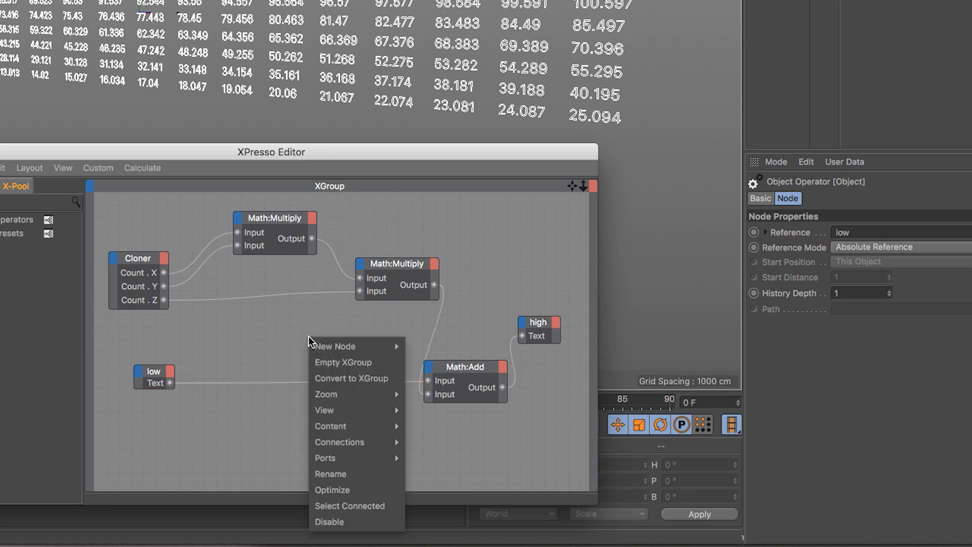
mouse_move(385, 346)
mouse_move(461, 345)
mouse_move(543, 393)
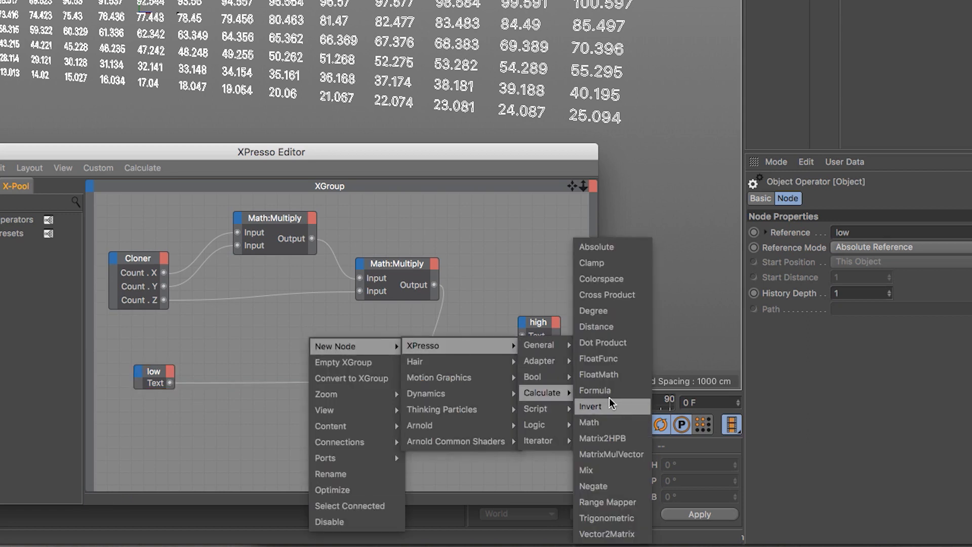
click(616, 421)
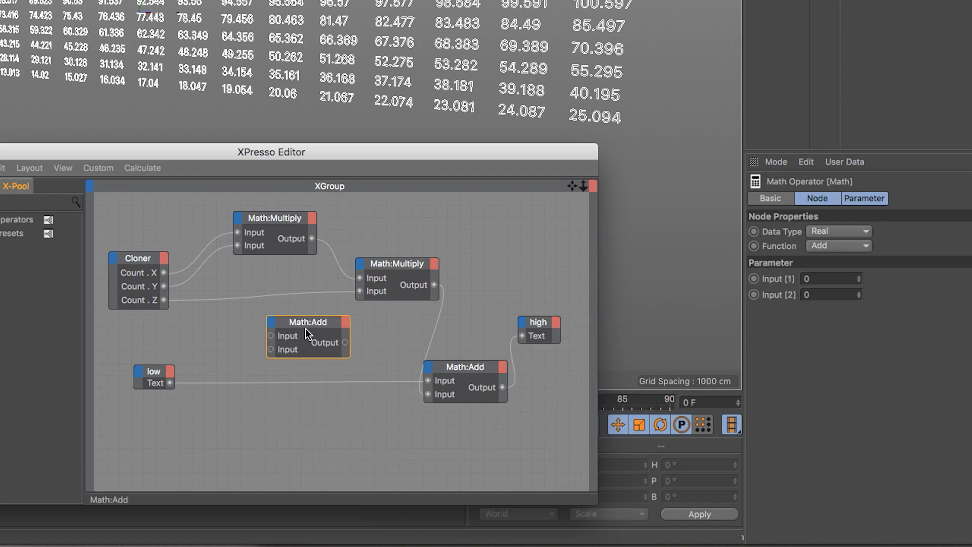
drag(296, 329, 318, 342)
Set the new Math node's function to Subtract with Input [2] at 1
click(829, 246)
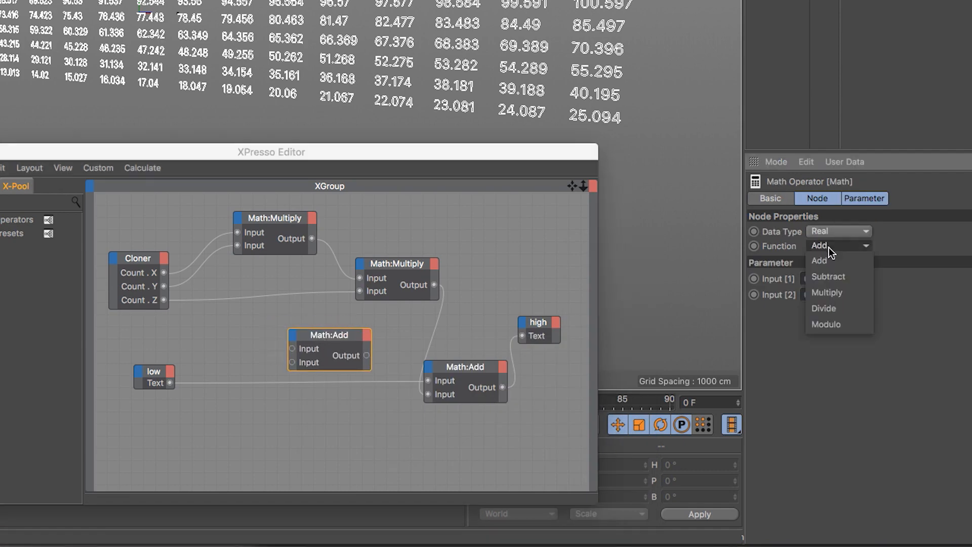
click(842, 273)
click(814, 294)
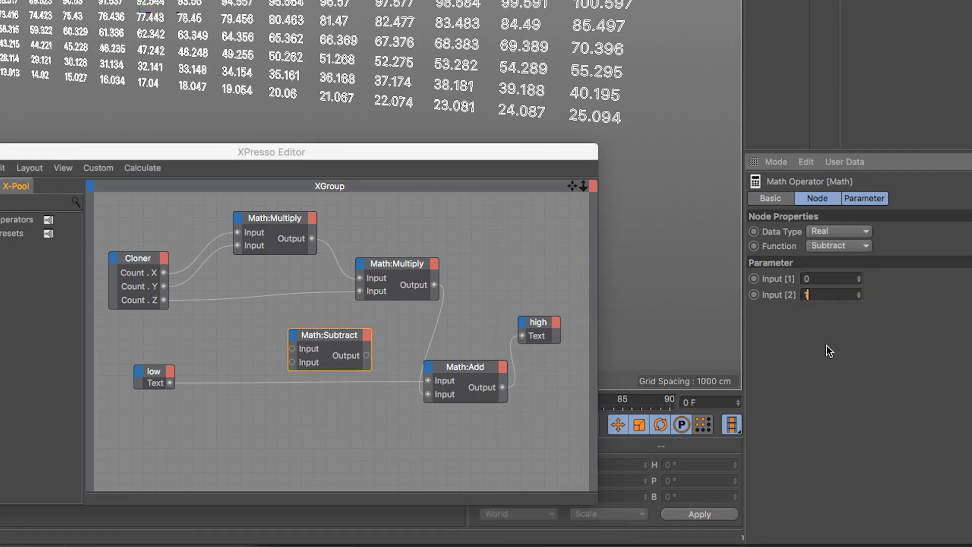
text(1)
key(Return)
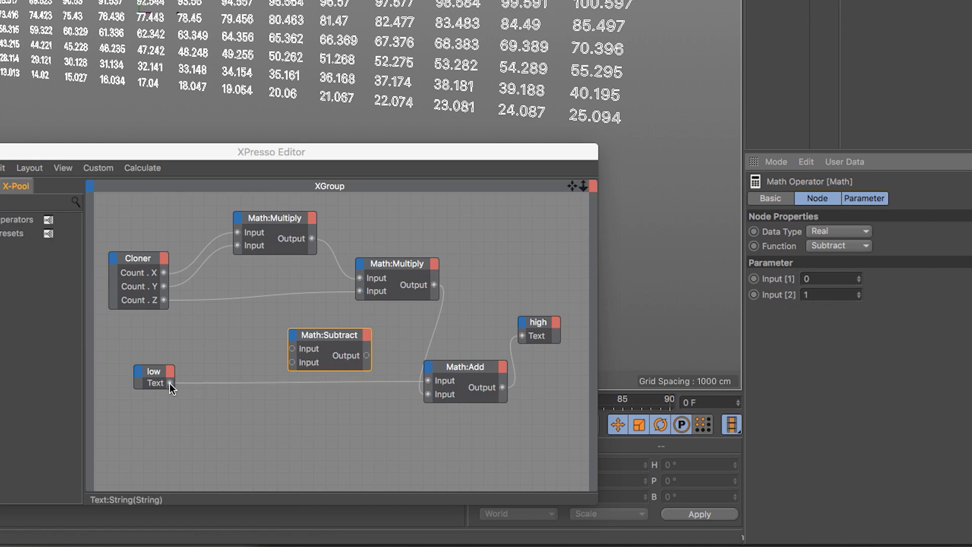
Route low's Text through Math:Subtract into the first input of Math:Add, and align the Subtract node between them
drag(171, 383, 292, 351)
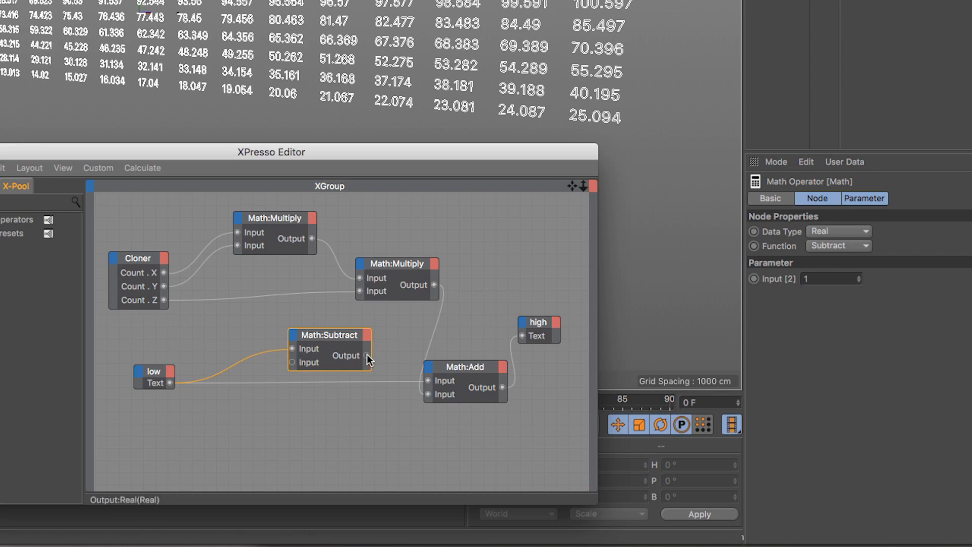
drag(367, 356, 429, 381)
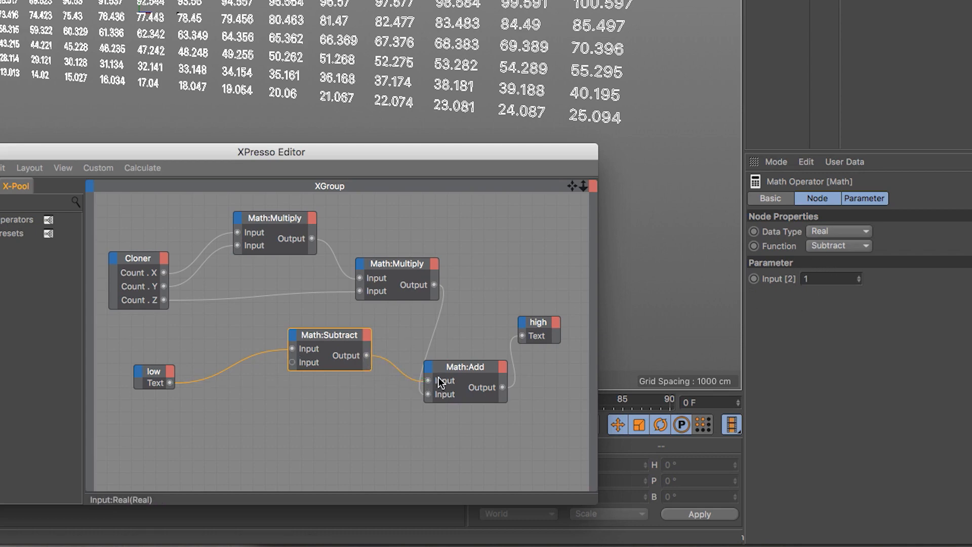
drag(334, 337, 328, 369)
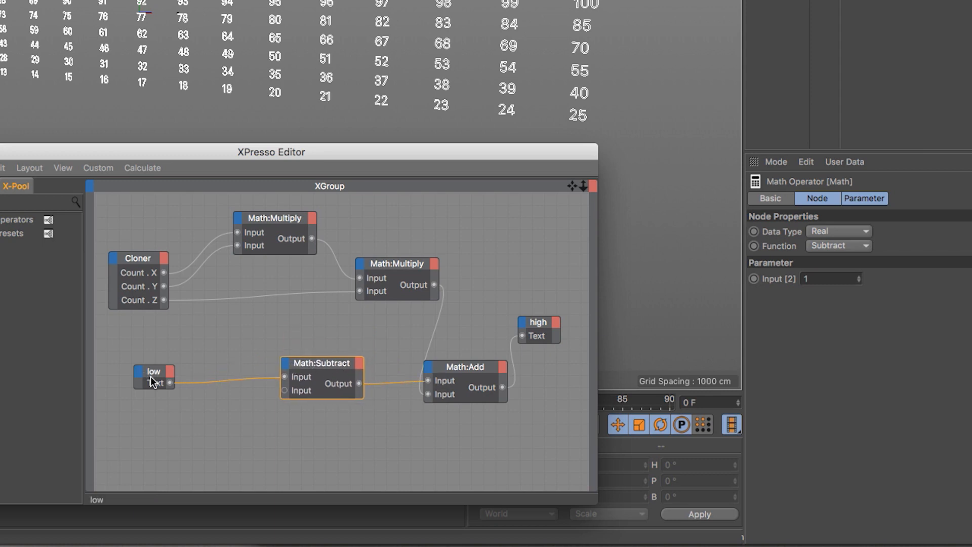
click(154, 376)
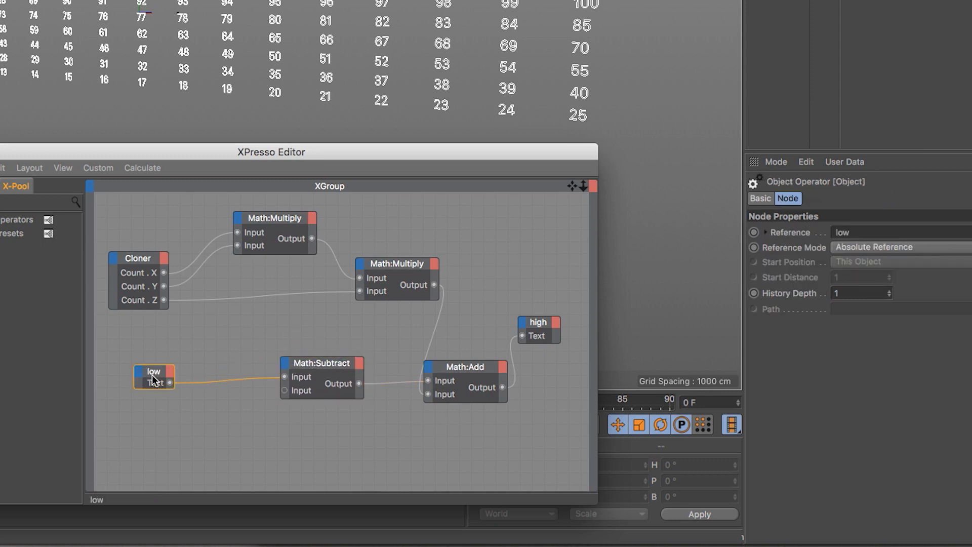
click(324, 363)
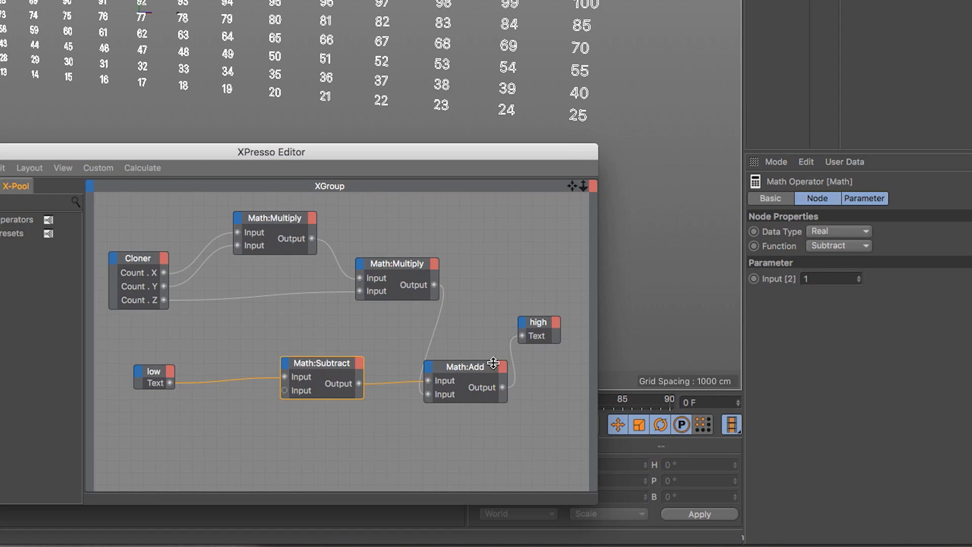
Tidy the graph by repositioning the Math:Add, second Math:Multiply and high nodes, and close the XPresso Editor
drag(467, 368, 482, 353)
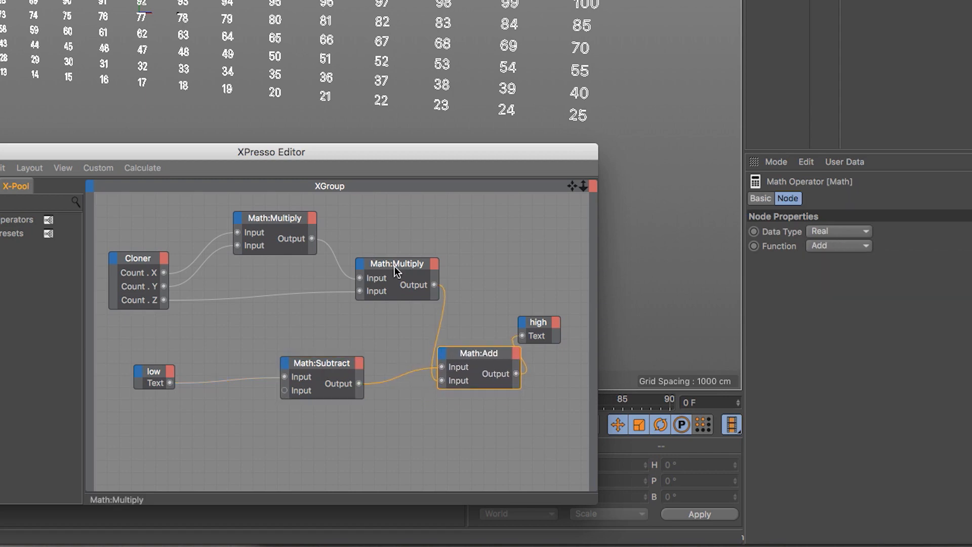
drag(394, 267, 376, 277)
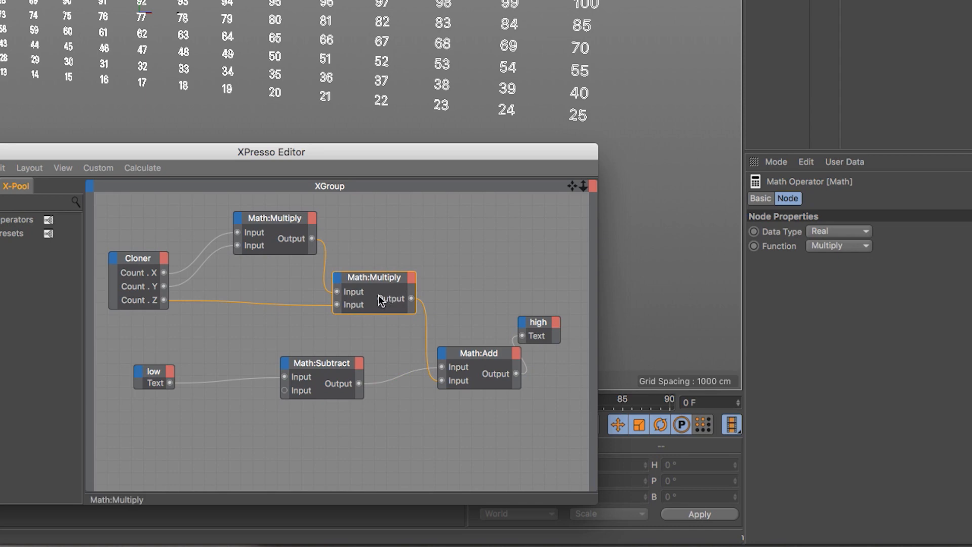
drag(537, 330, 542, 322)
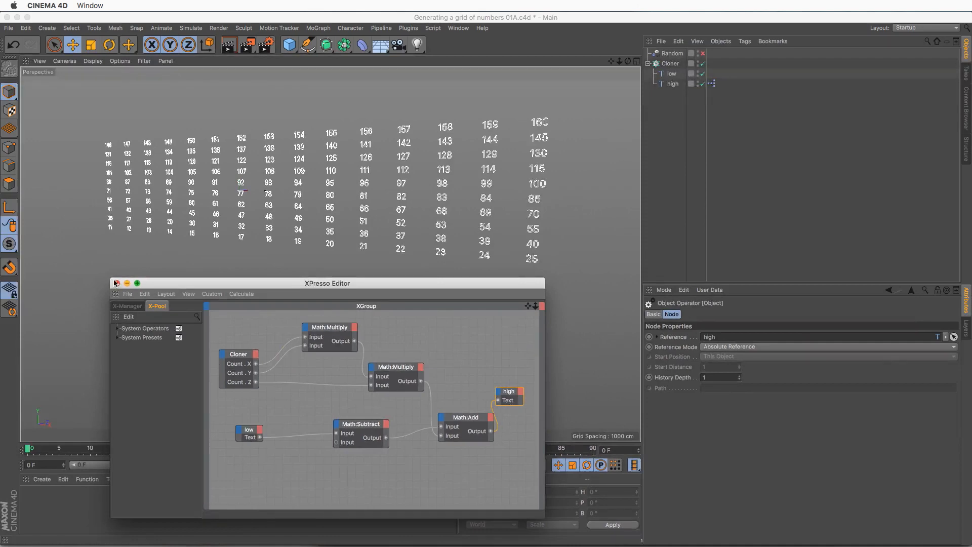
click(121, 280)
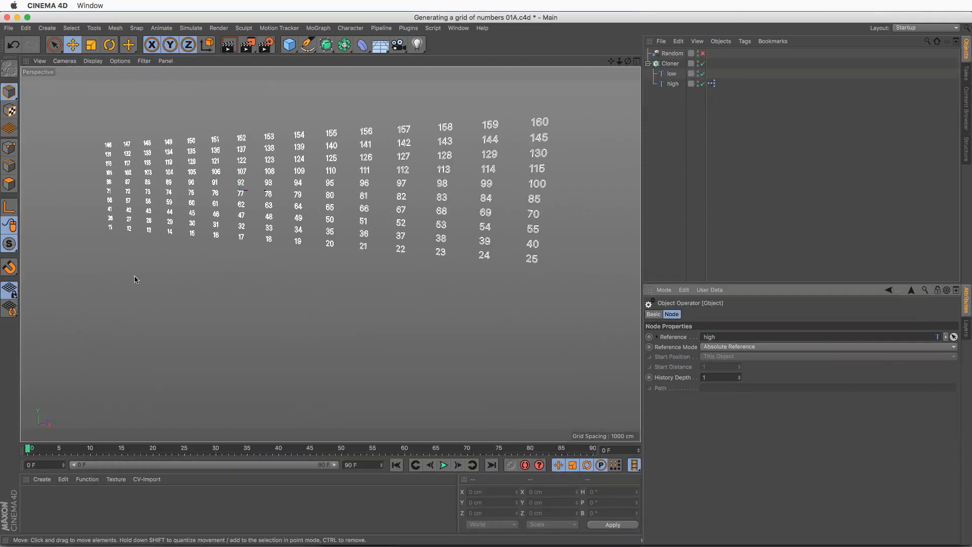
Set the low text object's content to 2 and deselect it to view the renumbered grid
alt+right_drag(399, 217, 399, 219)
mouse_move(399, 218)
alt+mouse_down()
mouse_move(419, 224)
mouse_move(400, 218)
alt+mouse_up()
click(672, 73)
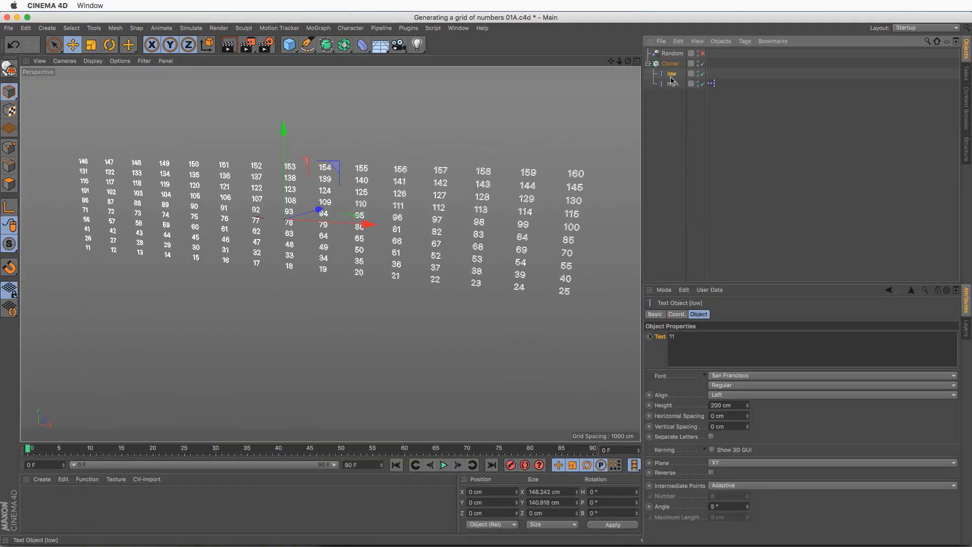
double_click(673, 337)
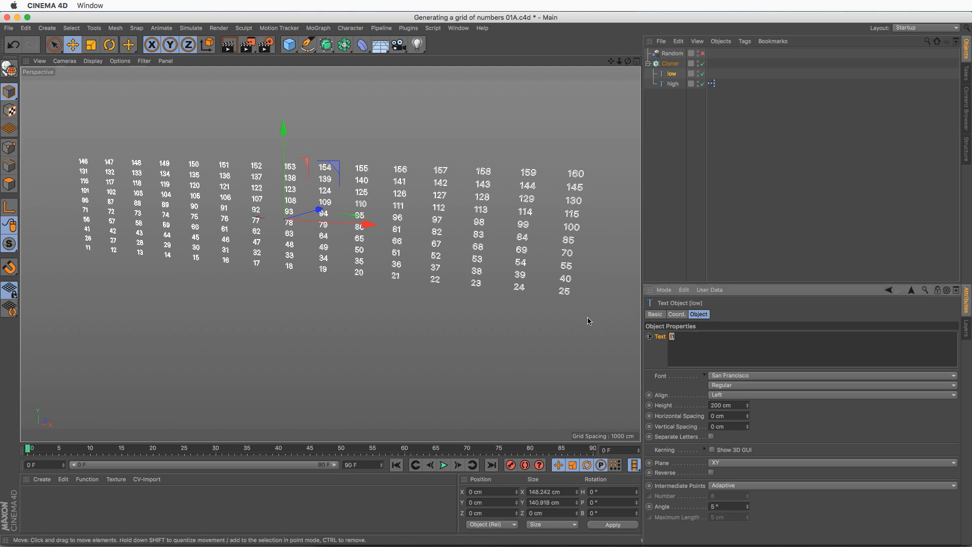
text(2)
click(816, 224)
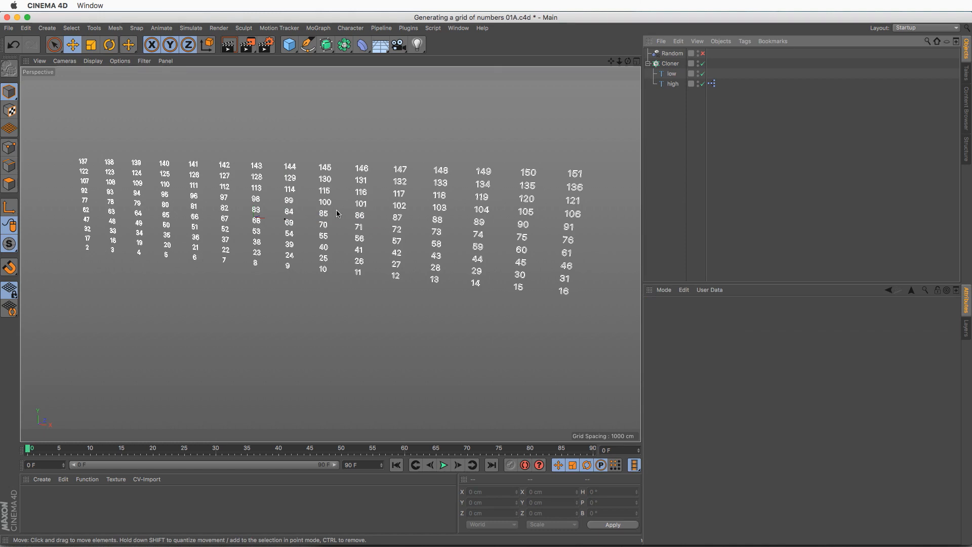
Resize the Cloner grid in the viewport by its corner handle to 7 columns by 14 rows and inspect the numbering
click(672, 64)
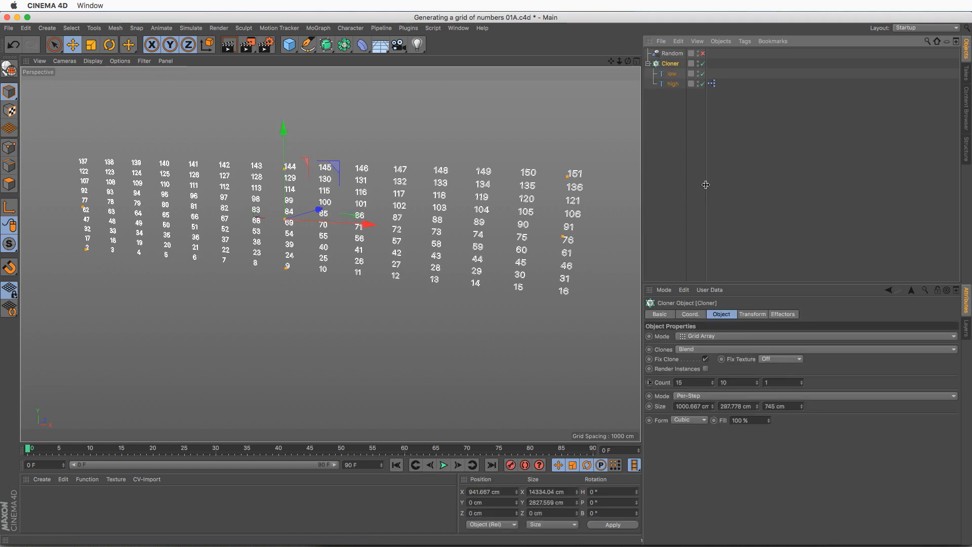
drag(568, 178, 259, 123)
alt+middle_drag(314, 209, 347, 252)
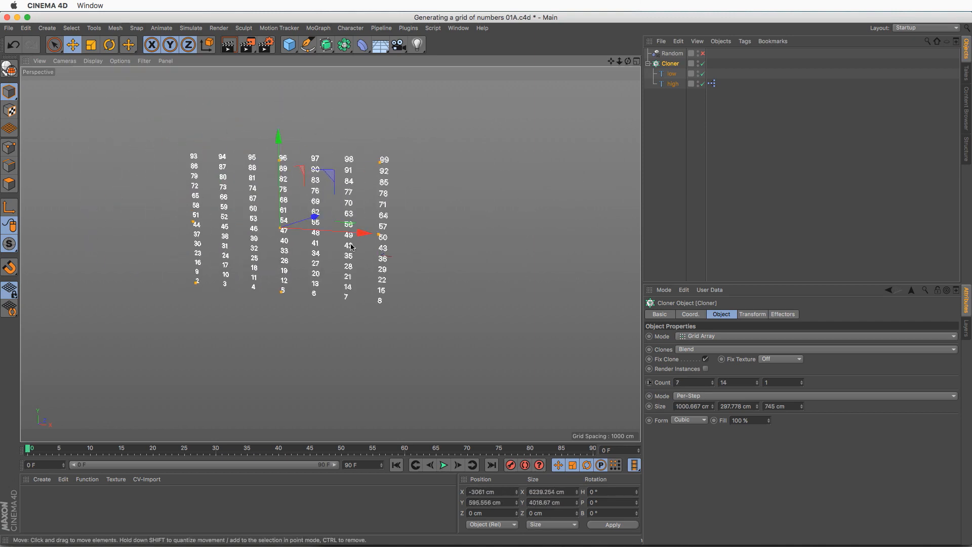
alt+right_drag(348, 251, 388, 204)
alt+drag(388, 204, 452, 226)
alt+right_drag(451, 226, 443, 239)
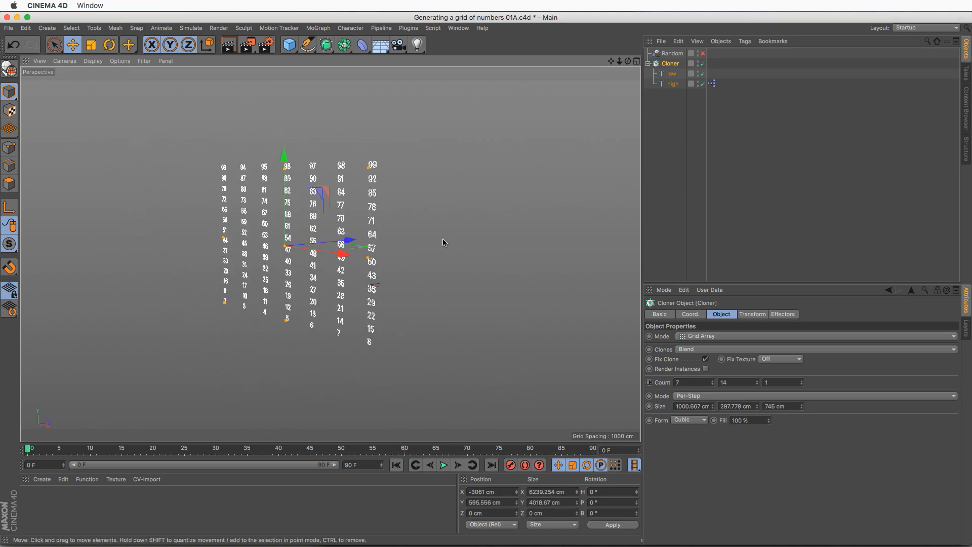
alt+drag(442, 239, 391, 213)
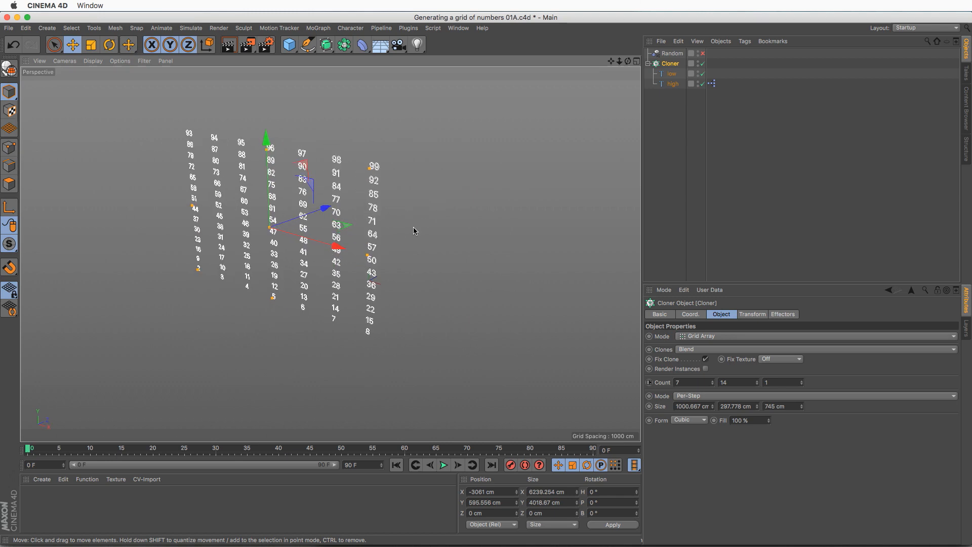
Set the Cloner's Z count to 2 and examine the numbering across both layers
click(802, 381)
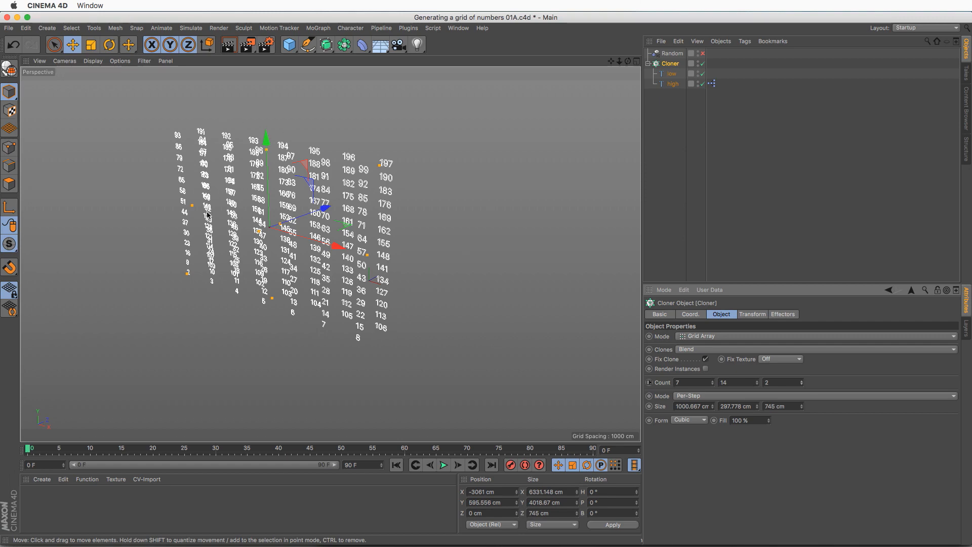
alt+drag(381, 198, 332, 207)
alt+right_drag(387, 162, 453, 154)
mouse_move(453, 154)
alt+mouse_down()
mouse_move(403, 181)
mouse_move(394, 173)
alt+mouse_up()
Set the Cloner's count to 5 by 6 by 4 and deselect it
drag(685, 383, 570, 357)
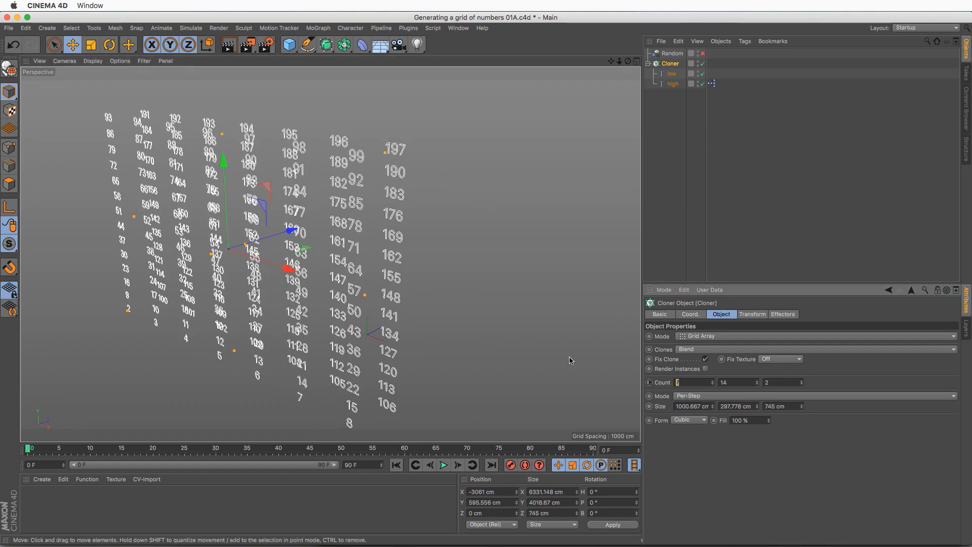
text(5)
key(Tab)
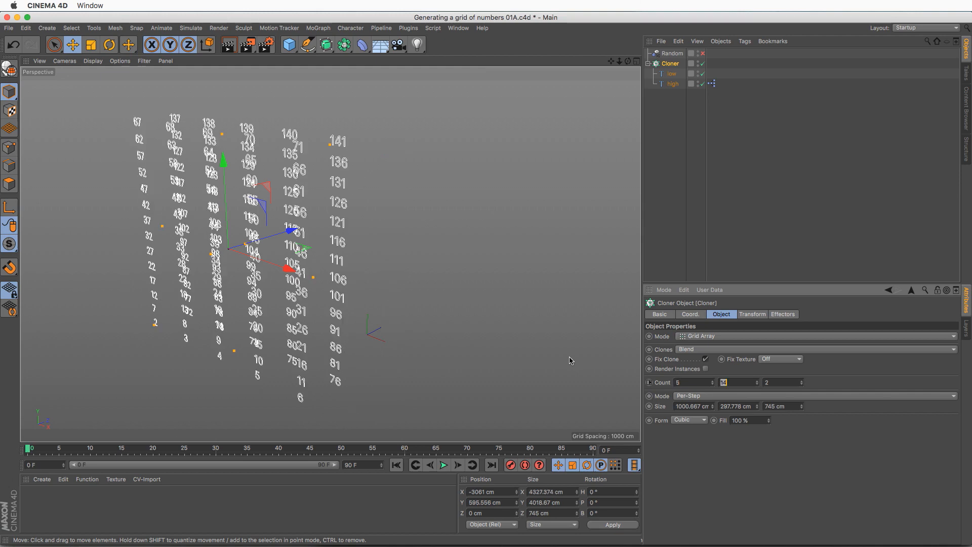
text(6)
key(Tab)
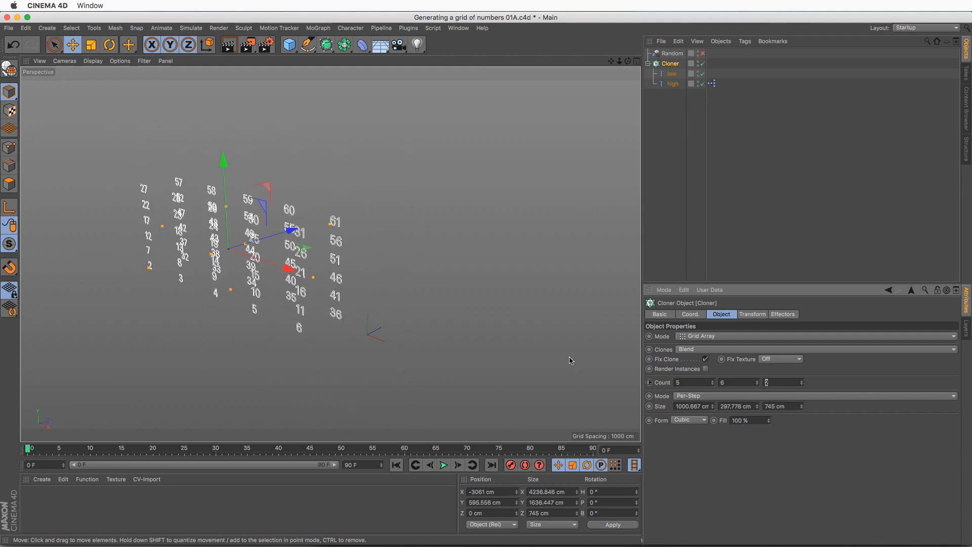
text(4)
click(682, 195)
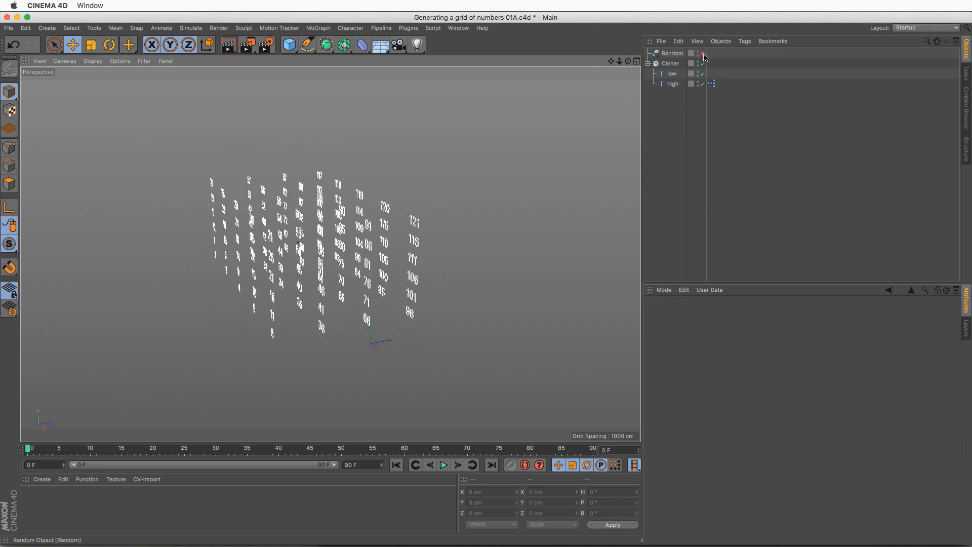
Enable the Random effector and examine the shuffled numbers across the grid from several angles
click(704, 54)
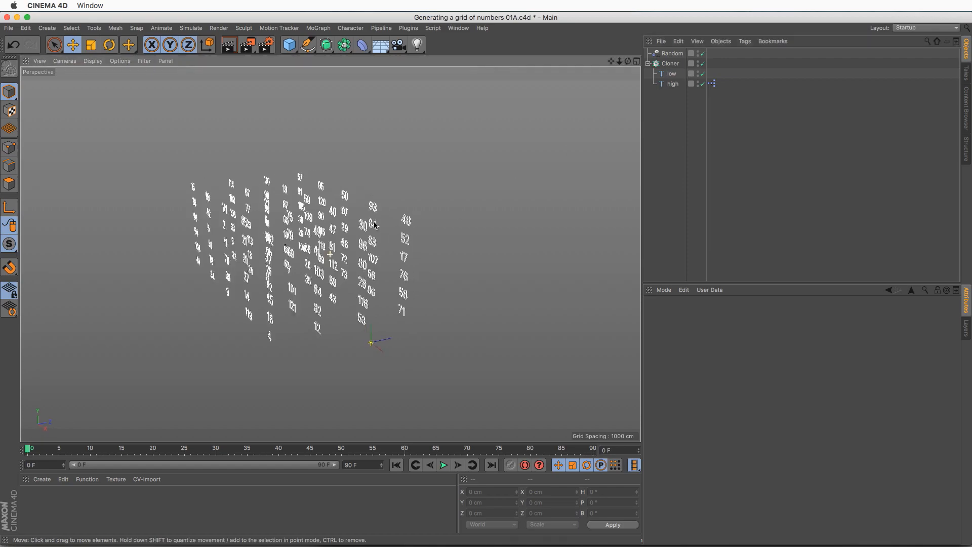
alt+drag(324, 231, 324, 253)
alt+middle_drag(324, 253, 430, 231)
mouse_move(431, 231)
alt+mouse_down()
mouse_move(390, 278)
mouse_move(424, 237)
mouse_move(419, 226)
mouse_move(439, 234)
mouse_move(424, 237)
mouse_move(442, 228)
alt+mouse_up()
alt+middle_drag(441, 228, 423, 216)
alt+drag(423, 215, 408, 208)
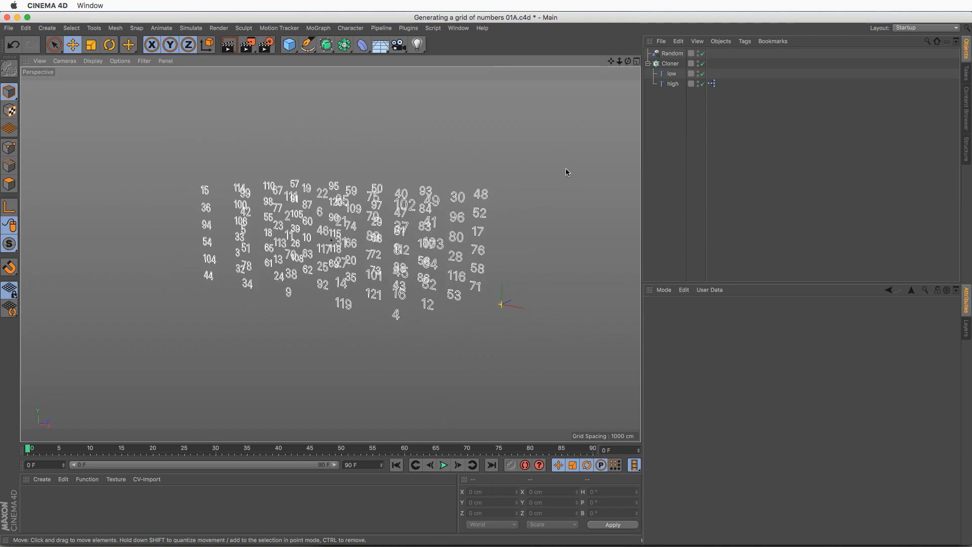